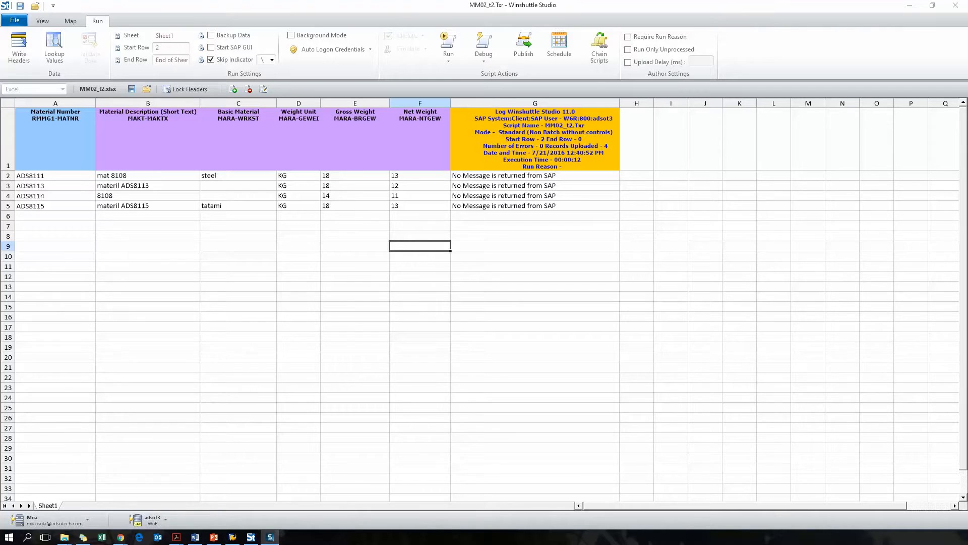
Step: Add the header NEW GROSS WEIGHT in column I and a formula in I2 that adds 1 to the gross weight in E2
click(670, 167)
text(NEW GROSS WE)
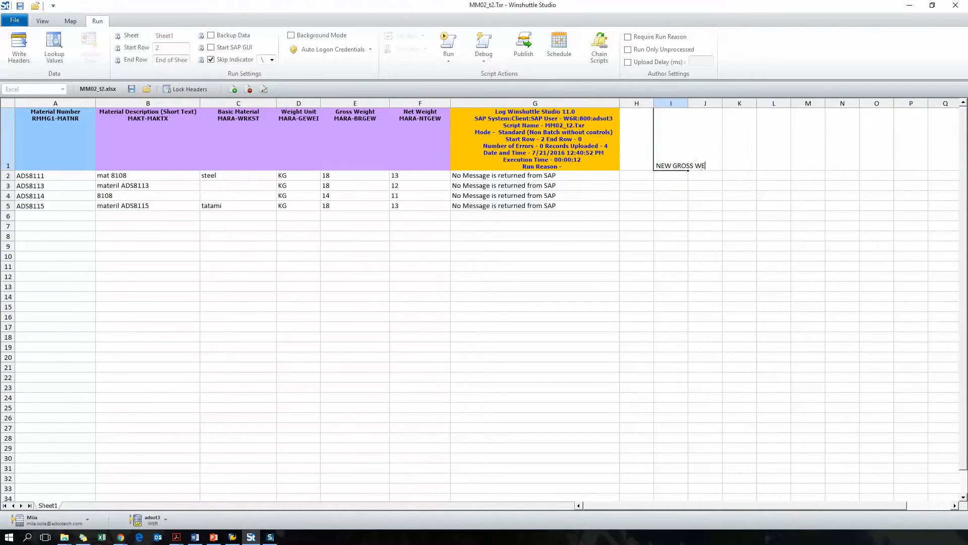
key(Return)
text(=)
key(Left)
key(Left)
key(Left)
key(Left)
text(+1)
key(Return)
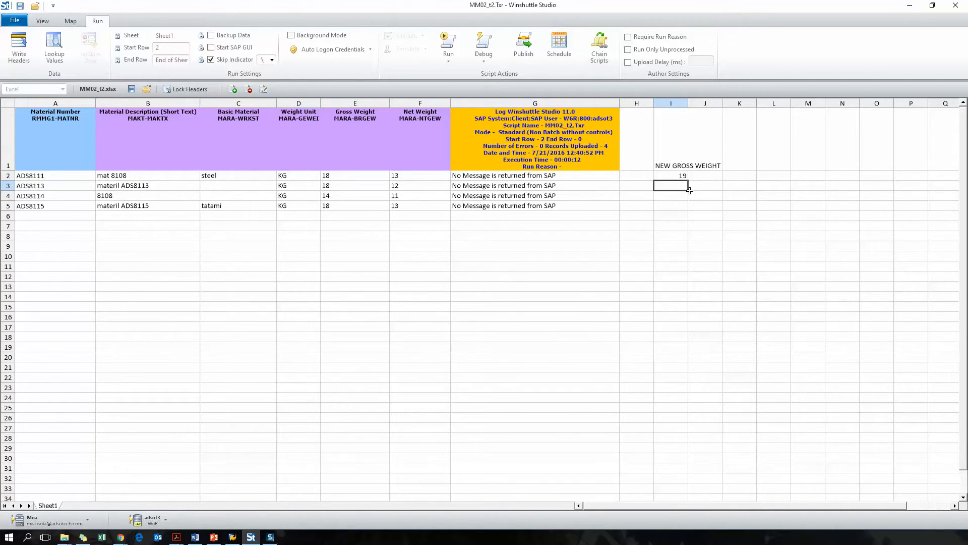
Step: Fill the I2 formula down to row 5 and autofit the width of column I
key(Up)
double_click(687, 179)
click(678, 286)
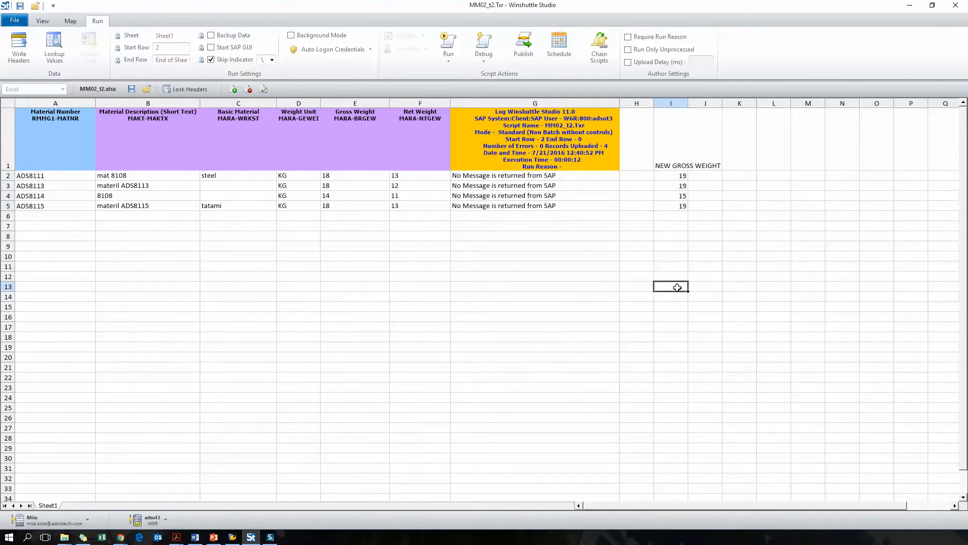
double_click(689, 103)
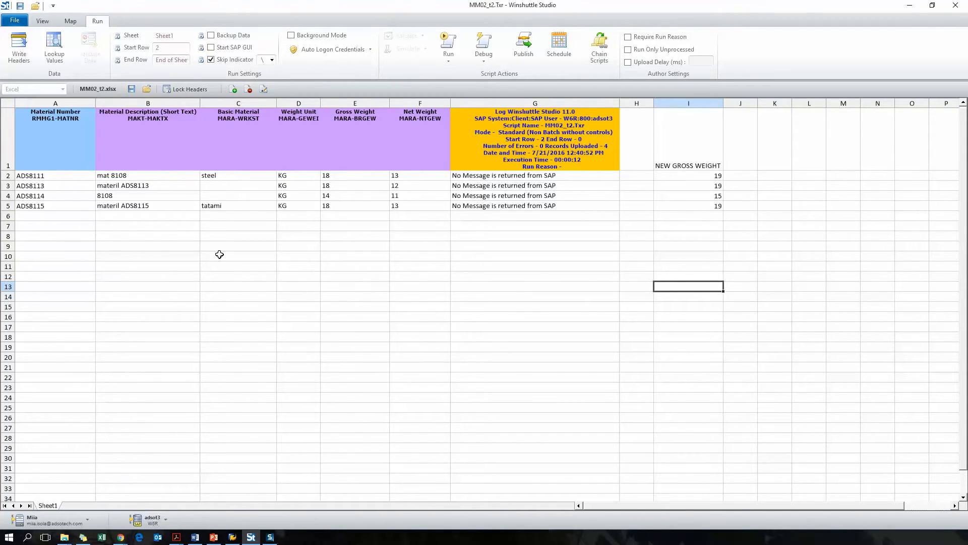
Step: Create a new transaction script from an SAP recording with transaction code mm02 and start recording
click(20, 22)
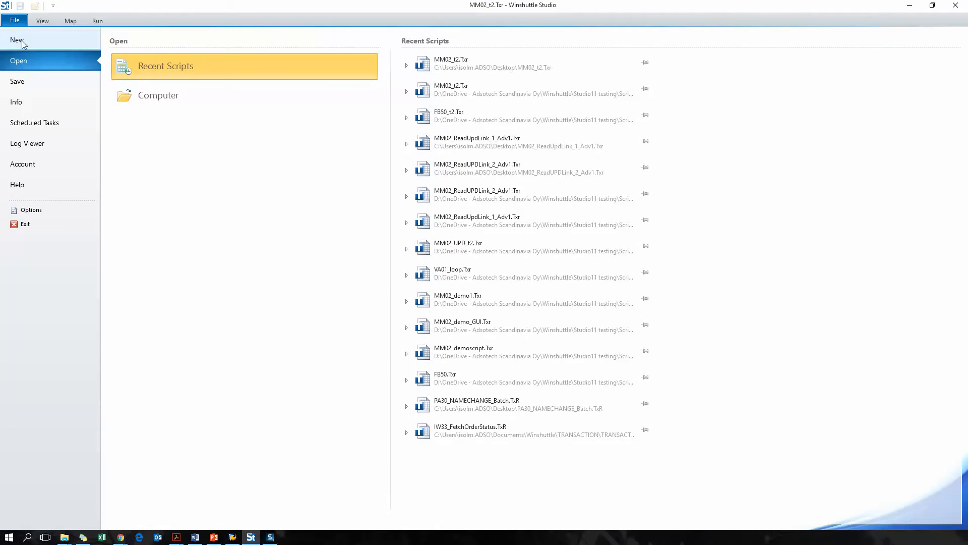
click(20, 40)
click(144, 96)
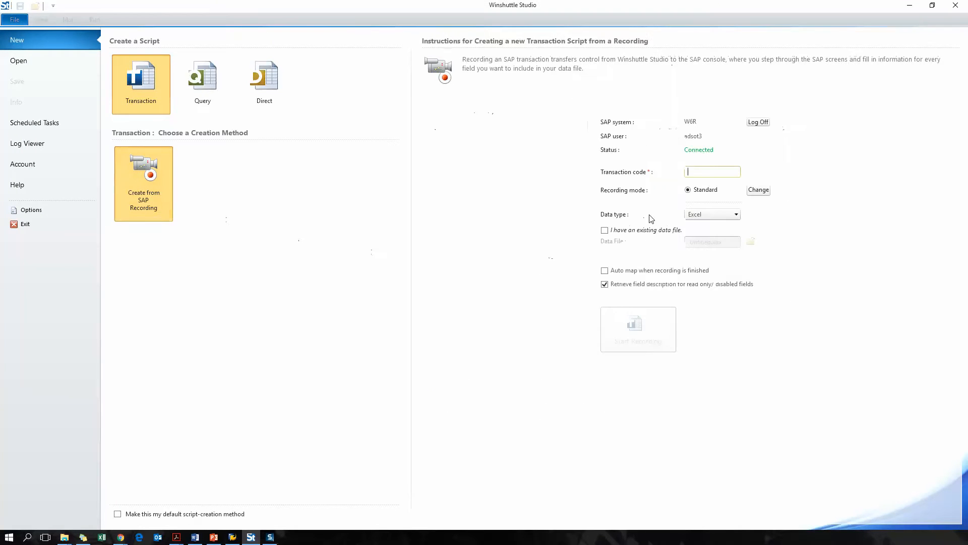
text(mm02)
key(Return)
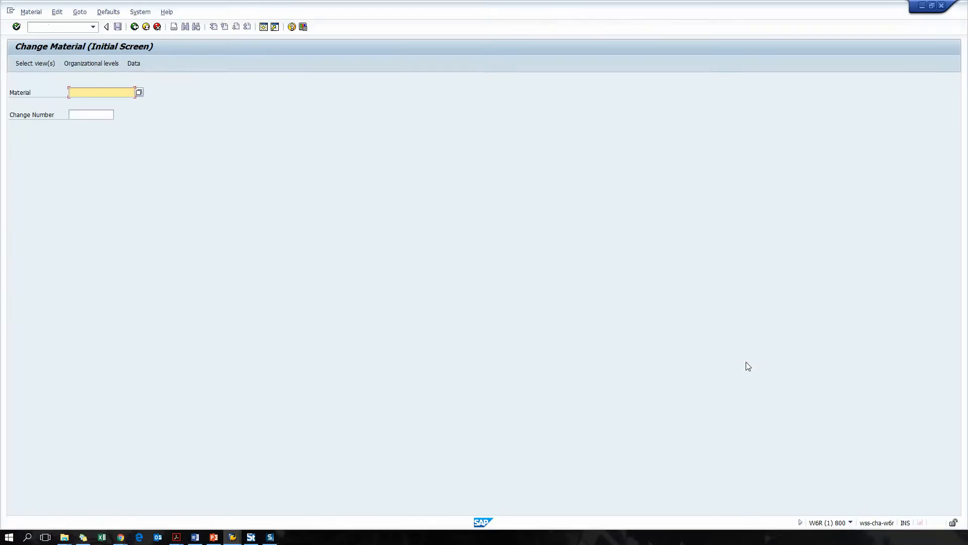
Step: Open material ADS8111 for change in its Basic data view
text(8111)
key(Return)
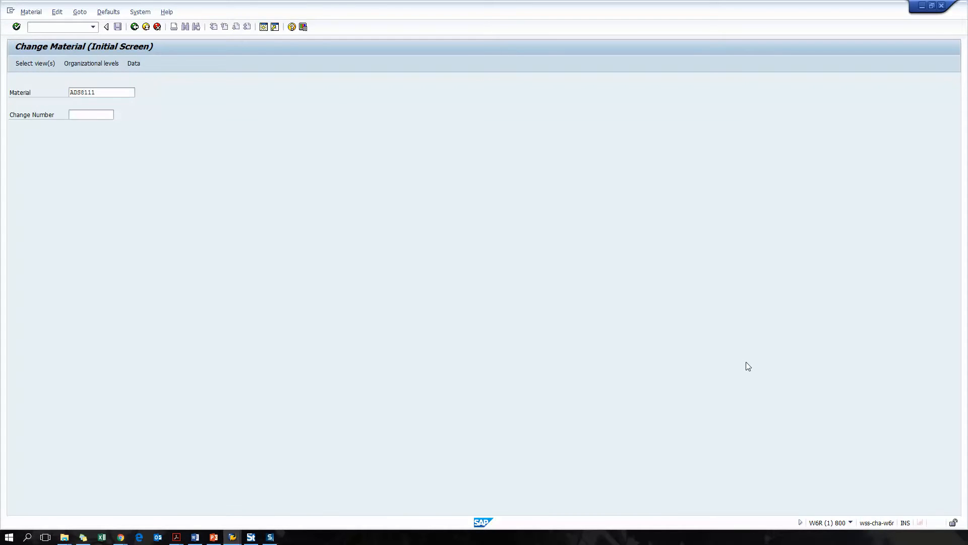
click(154, 182)
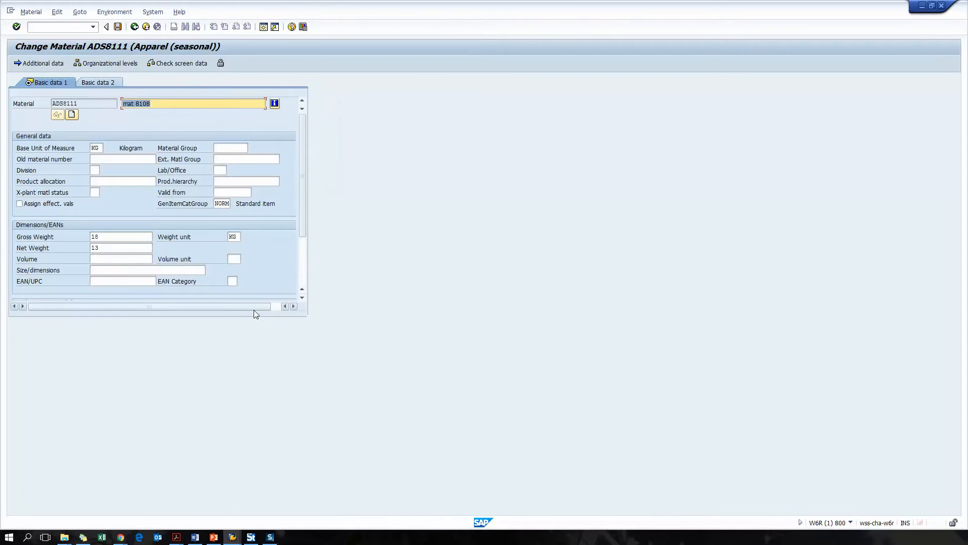
Step: Set the material's gross weight to 17 and leave the record, confirming the prompt to finish the recording
click(109, 237)
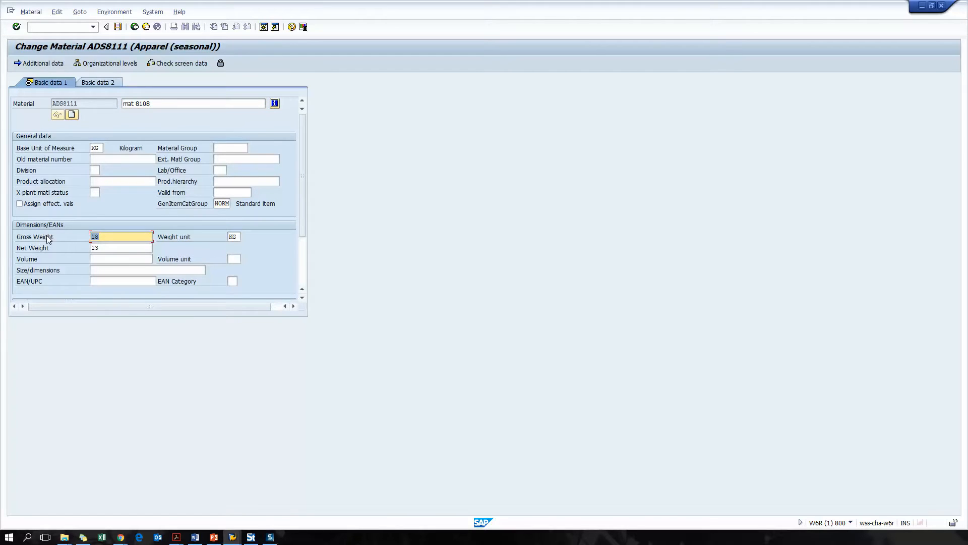
text(17)
click(135, 27)
click(151, 209)
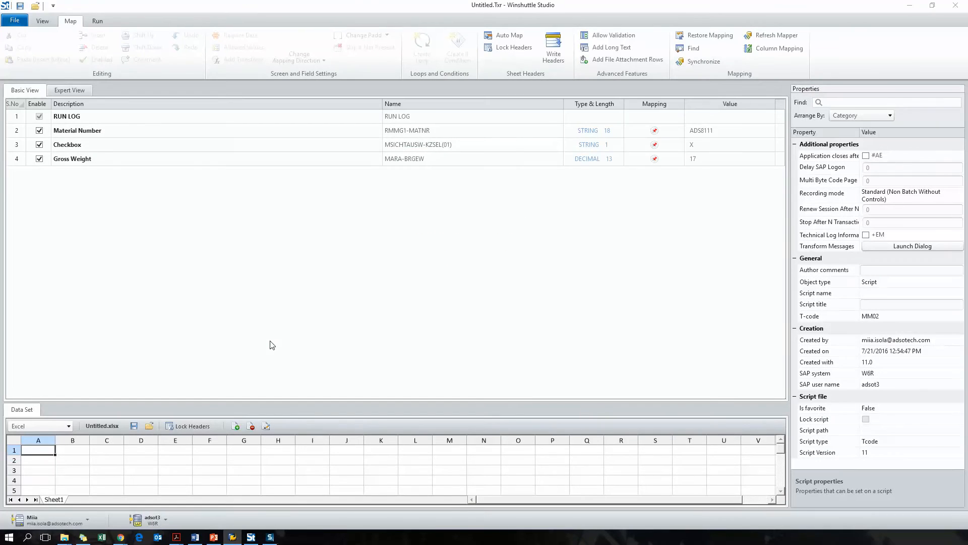
Step: Enlarge the data set area, load the MM02_t2 Excel file as the data file and enable editing
drag(371, 402, 372, 230)
click(149, 255)
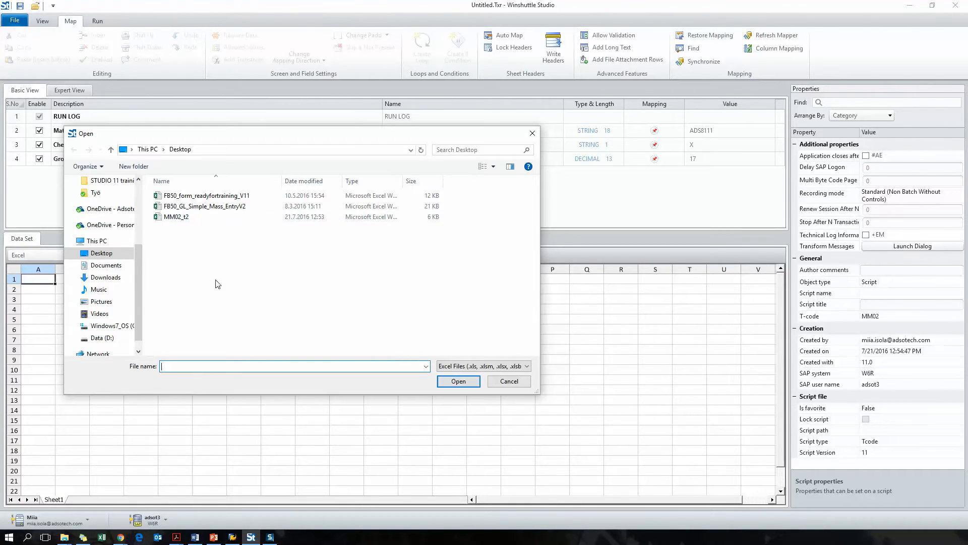
click(178, 217)
click(456, 381)
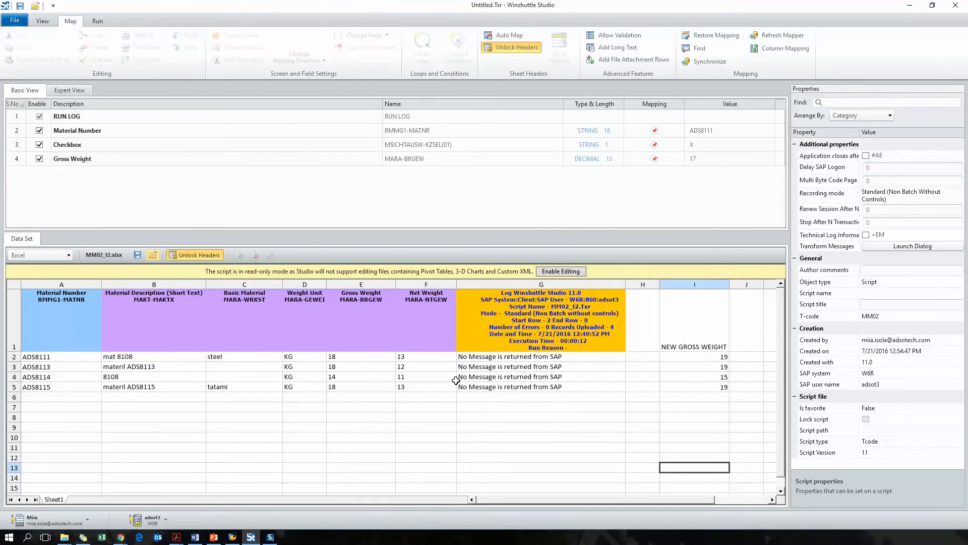
click(547, 274)
click(516, 301)
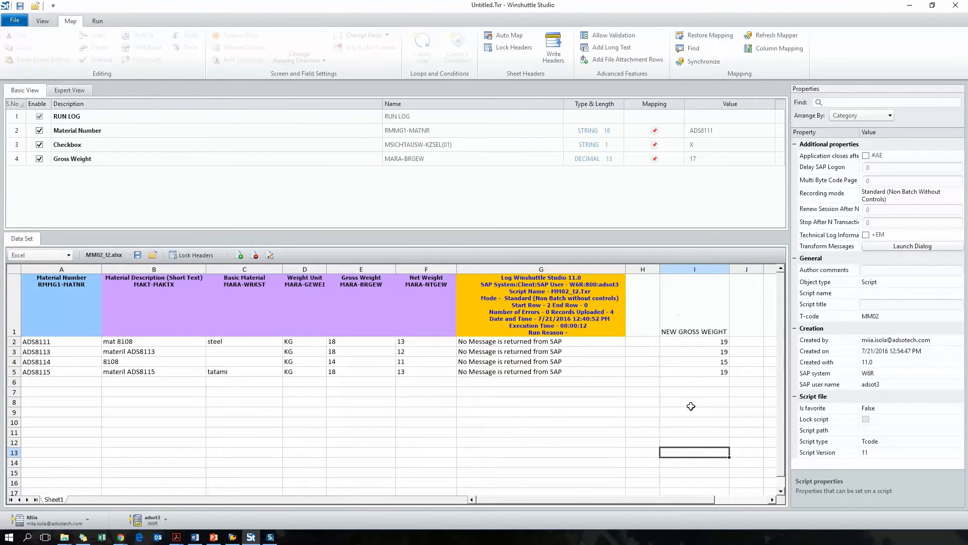
Step: Map Material Number to column A, Gross Weight to column I and the RUN LOG to column J
click(66, 296)
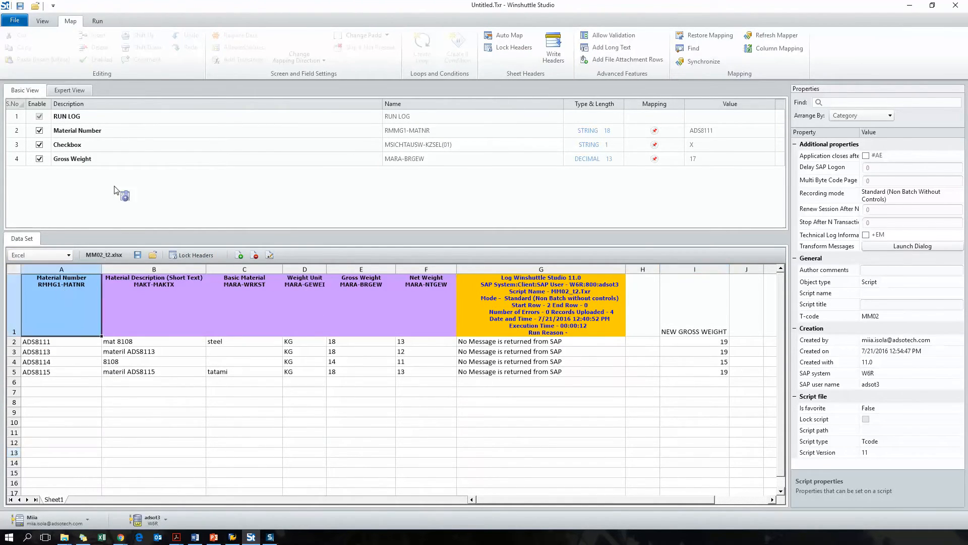
drag(117, 133, 118, 132)
drag(682, 296, 423, 159)
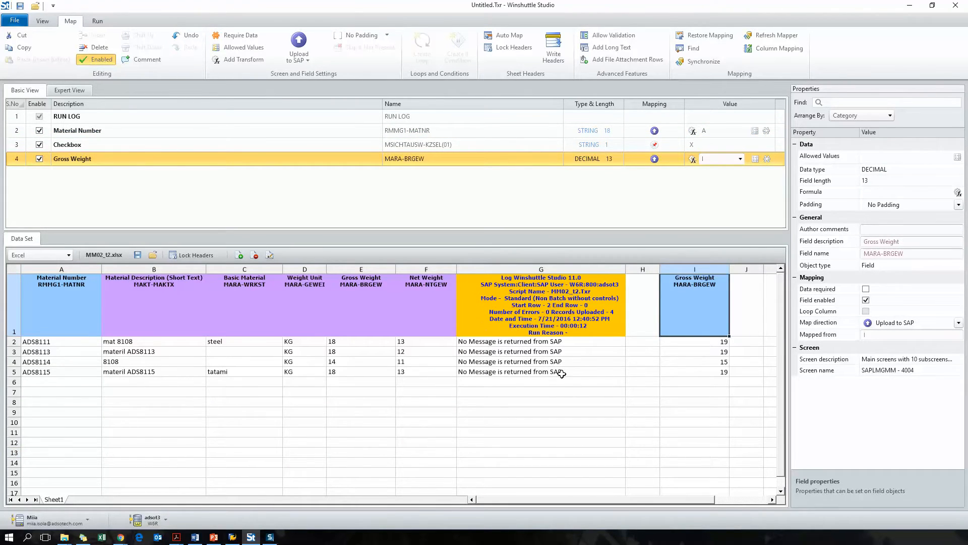
drag(216, 120, 749, 313)
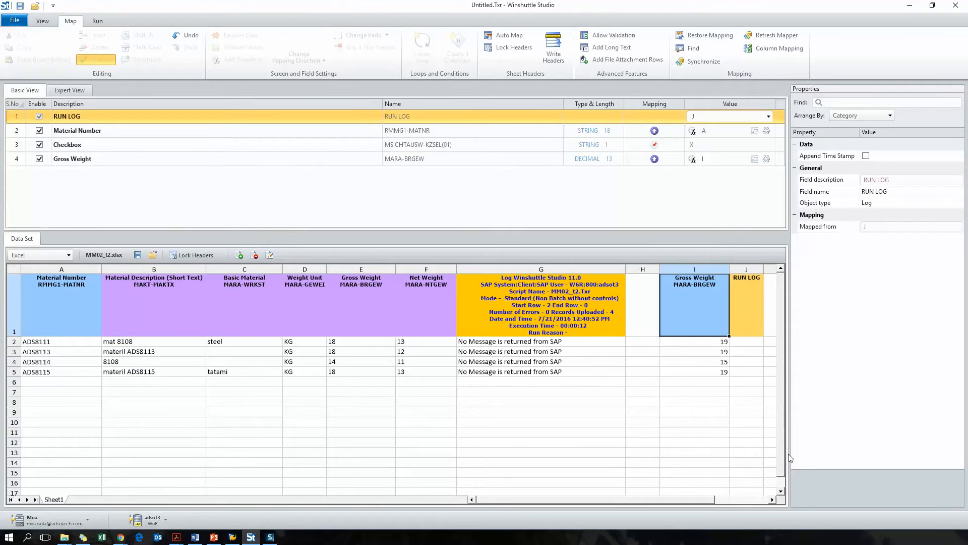
Step: Save both the data file and the script, naming the script MM02_UPD_t2
click(20, 7)
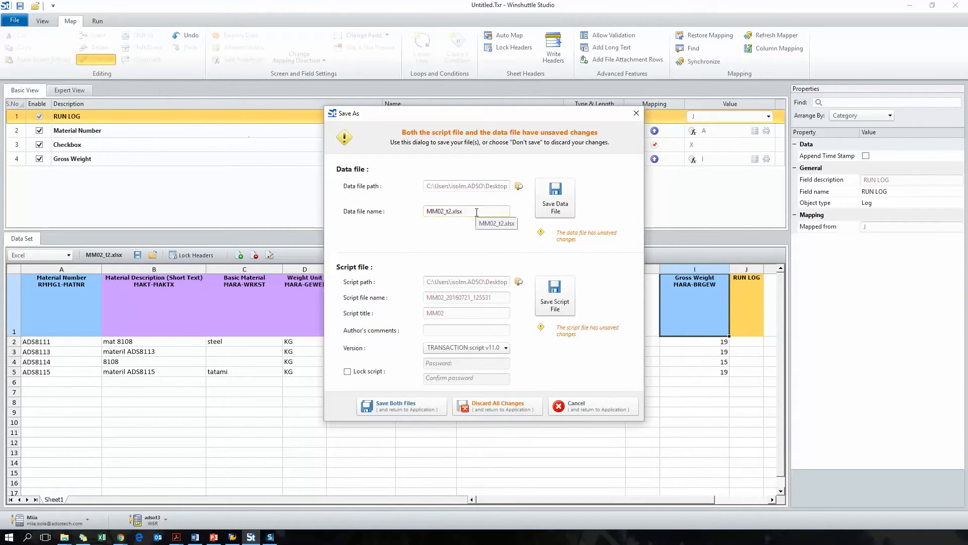
double_click(466, 297)
text(MM02_UPD_t2)
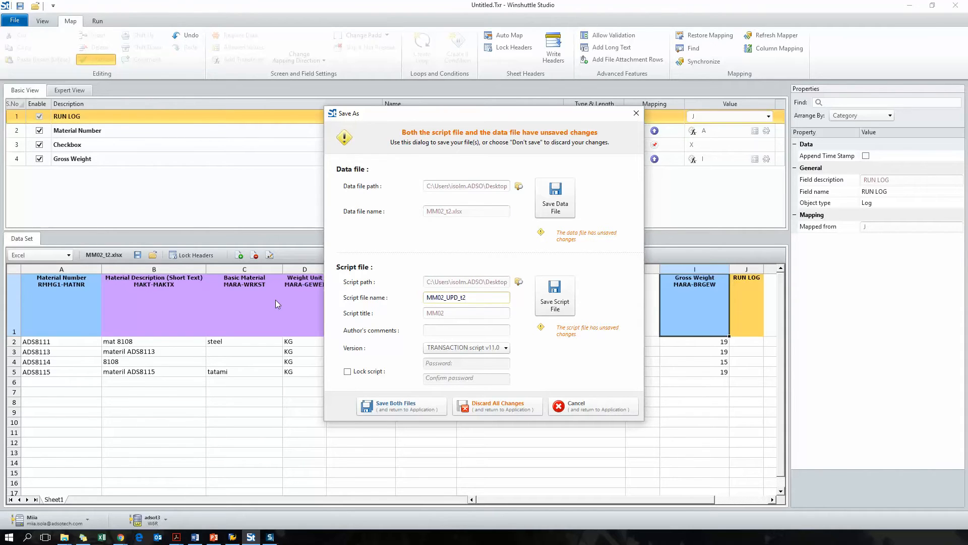
click(418, 408)
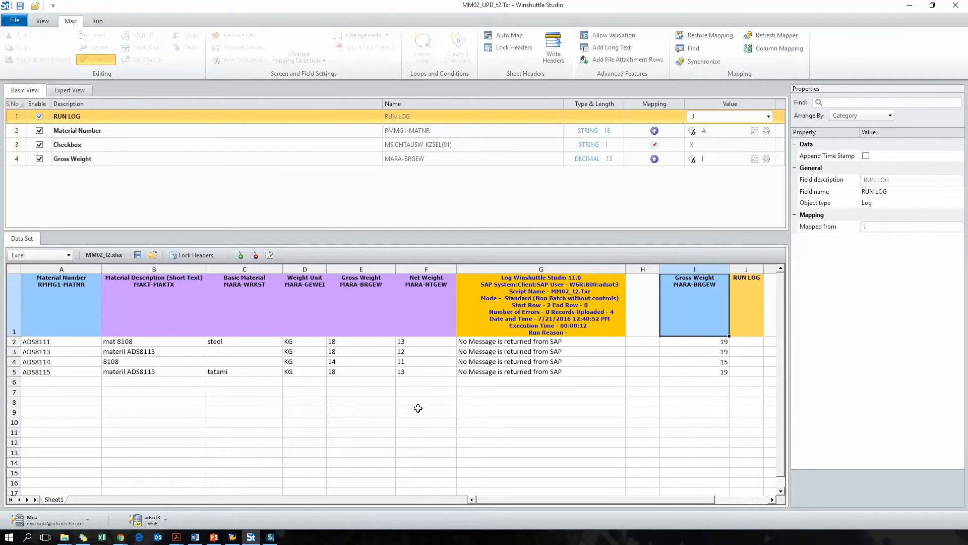
Step: Run the update script on the data rows, then autofit the heights of rows 2 to 5 and check the log column
click(97, 21)
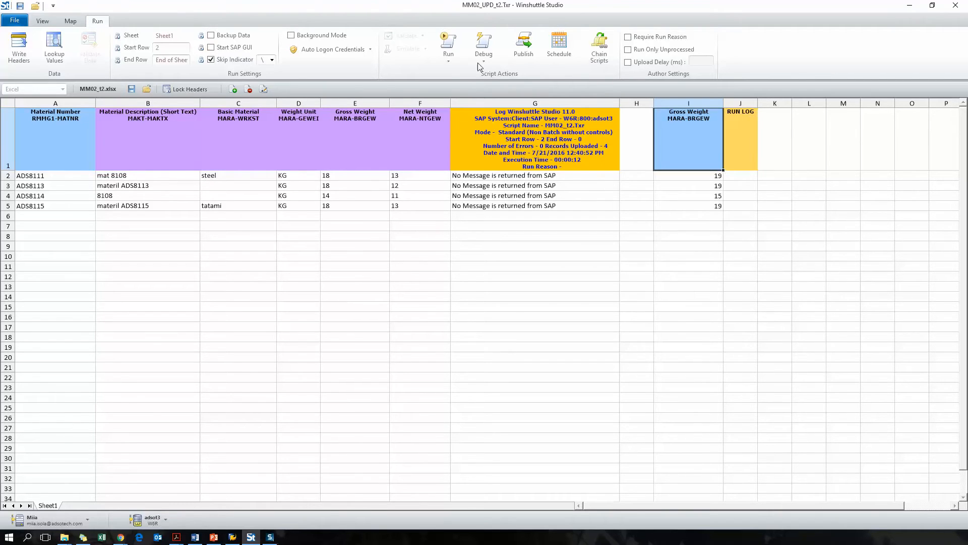
click(451, 44)
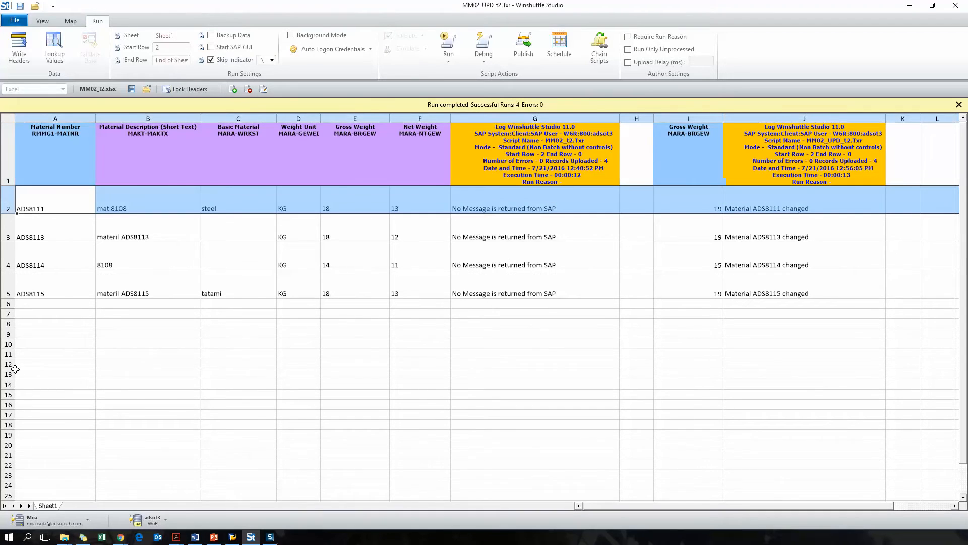
shift+click(6, 287)
double_click(7, 298)
click(266, 348)
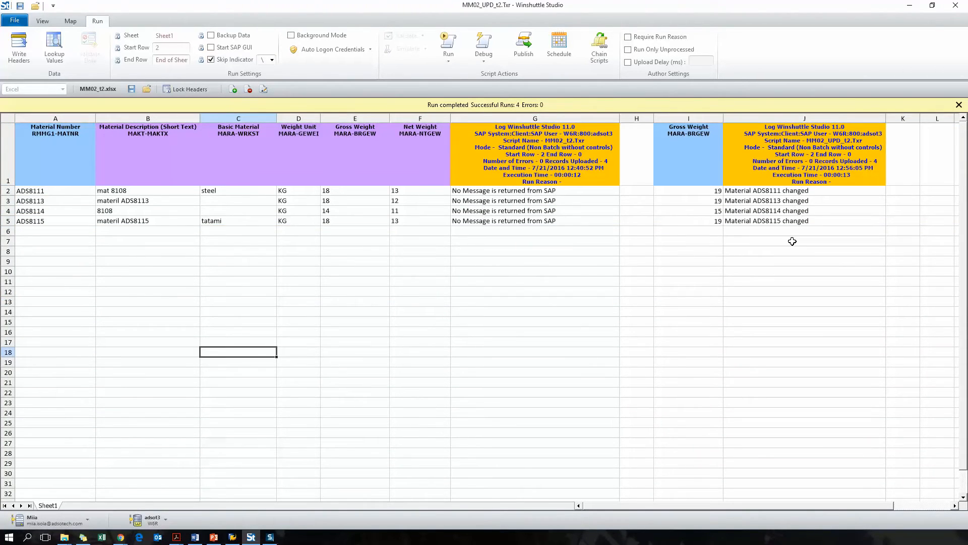
drag(783, 173, 775, 262)
click(748, 360)
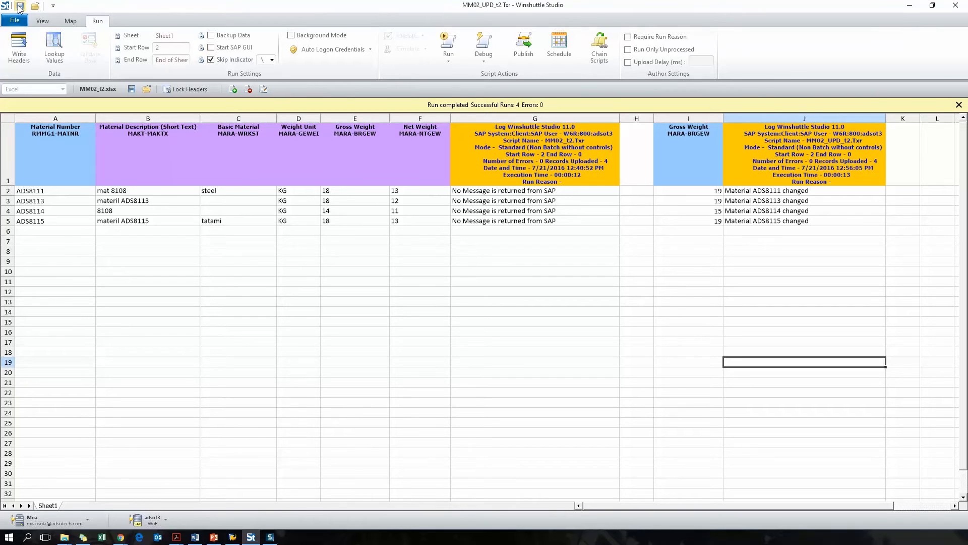
Step: Open the recent script MM02_t2.Txr from the desktop and enable editing of its data file
click(19, 24)
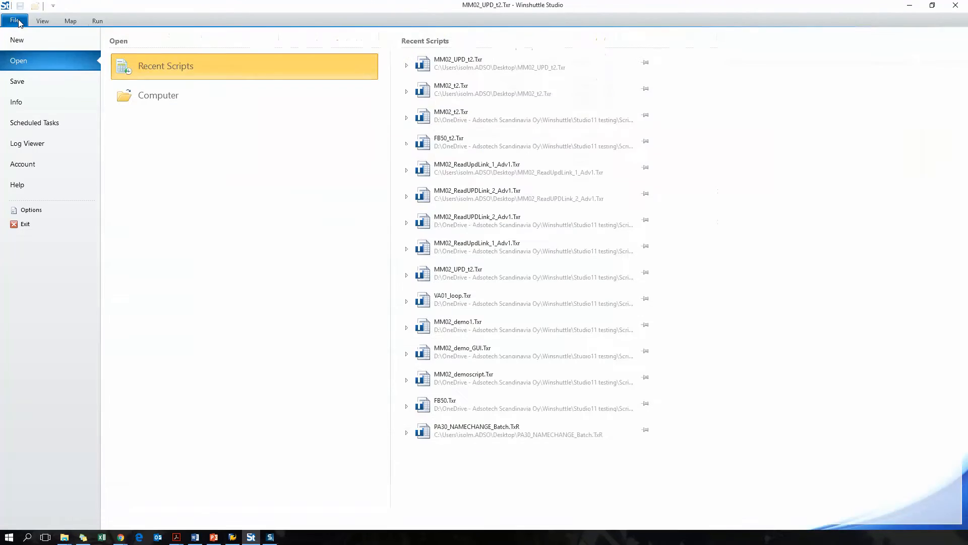
click(517, 98)
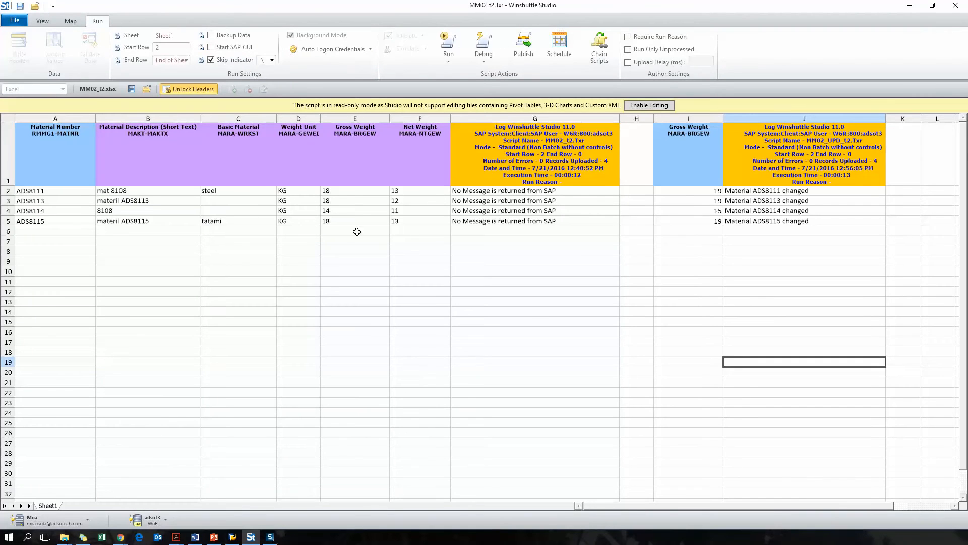
click(649, 105)
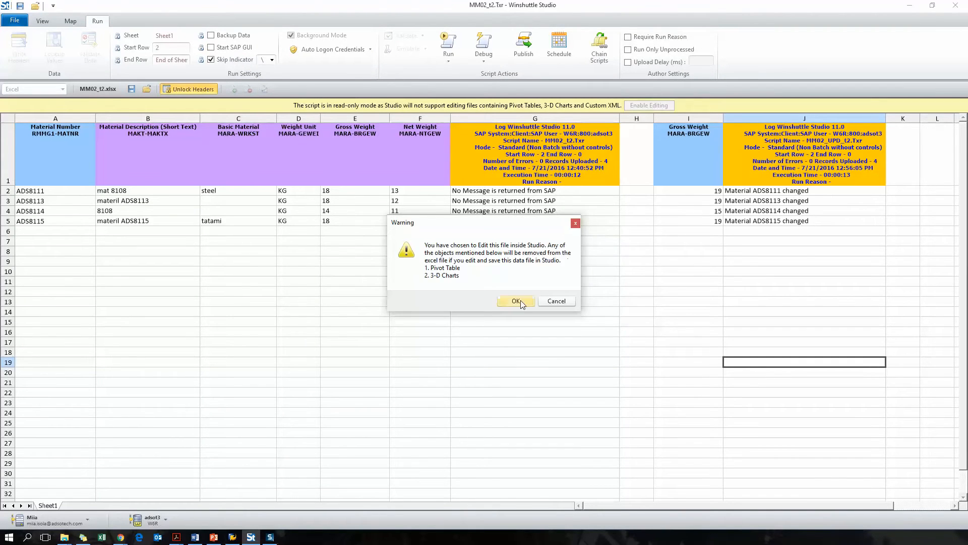
click(519, 302)
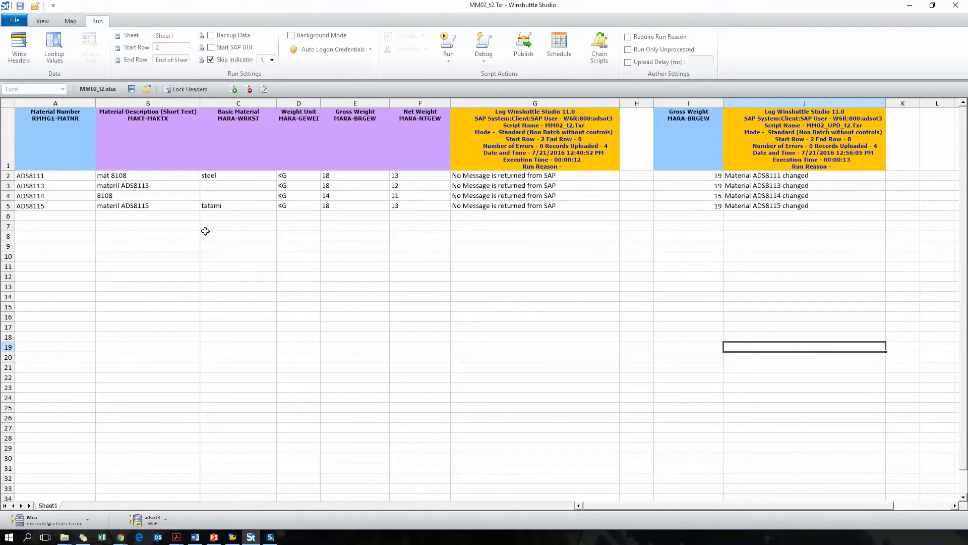
Step: Clear the previously downloaded material data and run-log contents, keeping the material numbers and the column I formulas
drag(146, 175, 509, 219)
key(Delete)
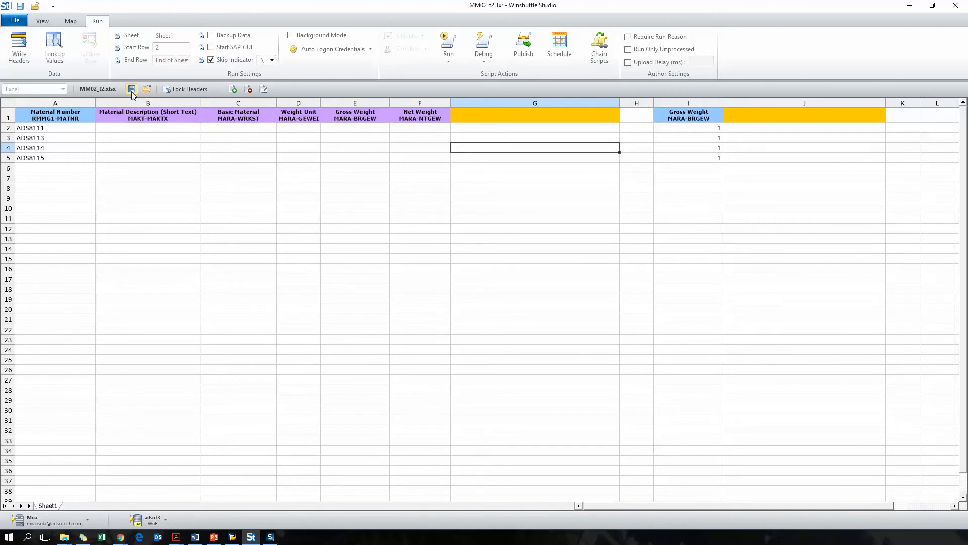
Step: Chain the MM02_UPD_t2 script after MM02_t2 and save the script chain
click(599, 48)
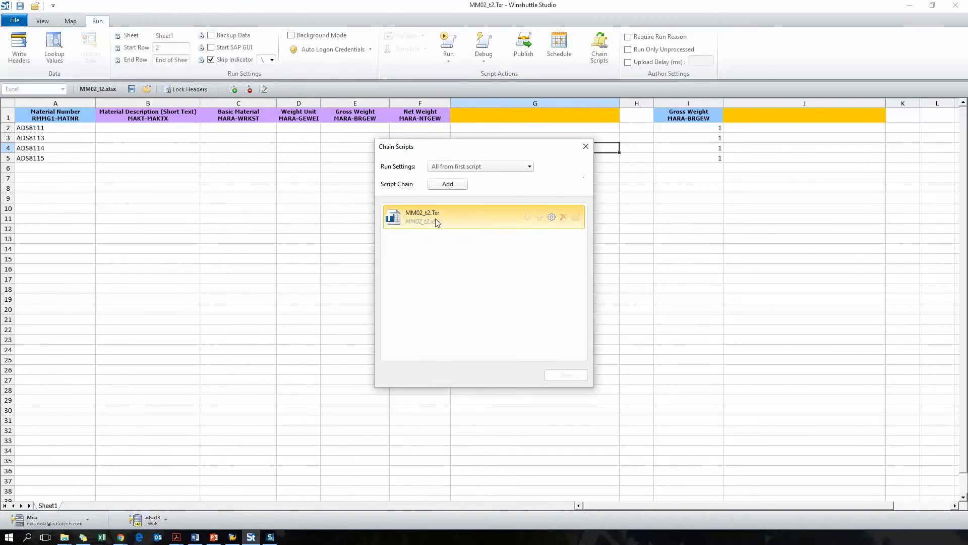
click(447, 184)
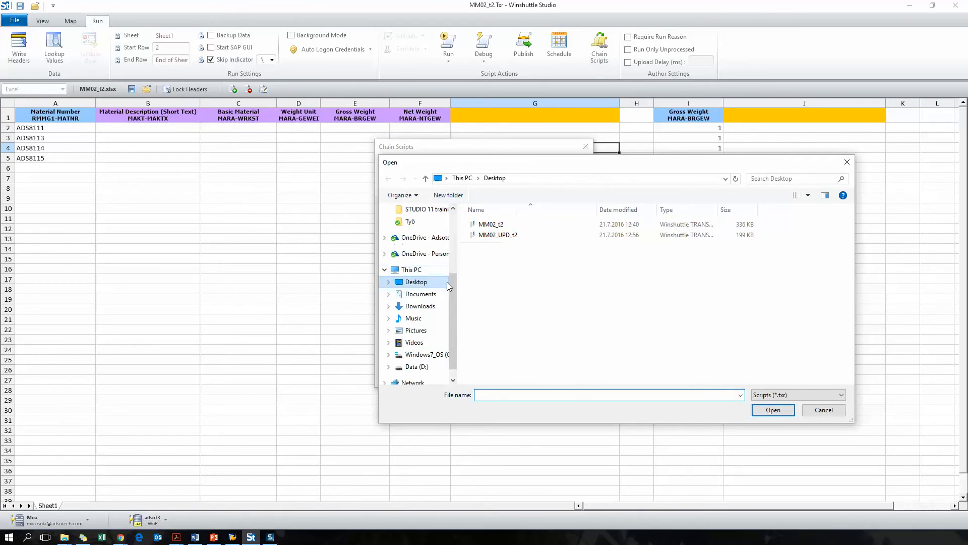
click(499, 234)
click(773, 409)
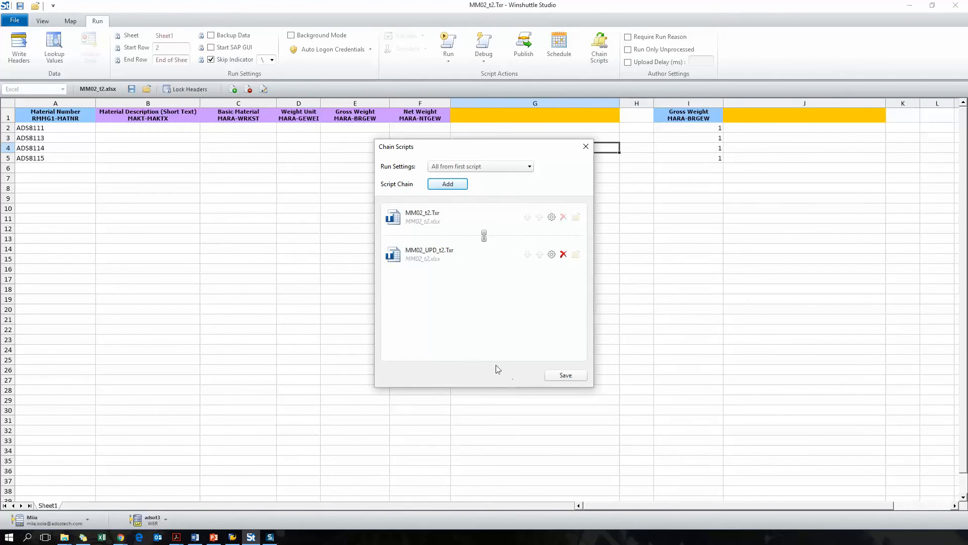
click(562, 375)
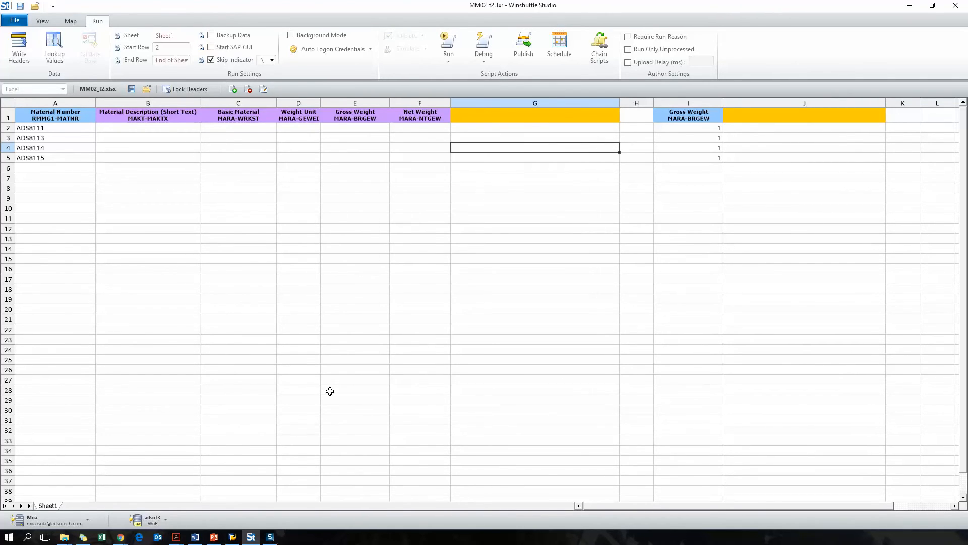
Step: Check the saved script chain and run the linked scripts, accepting background mode
click(600, 50)
click(586, 146)
click(450, 48)
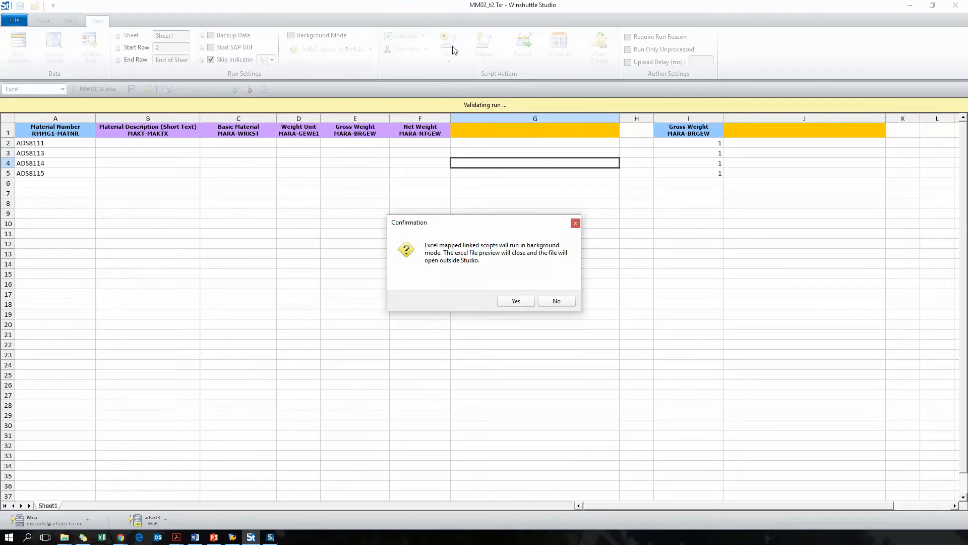
click(512, 301)
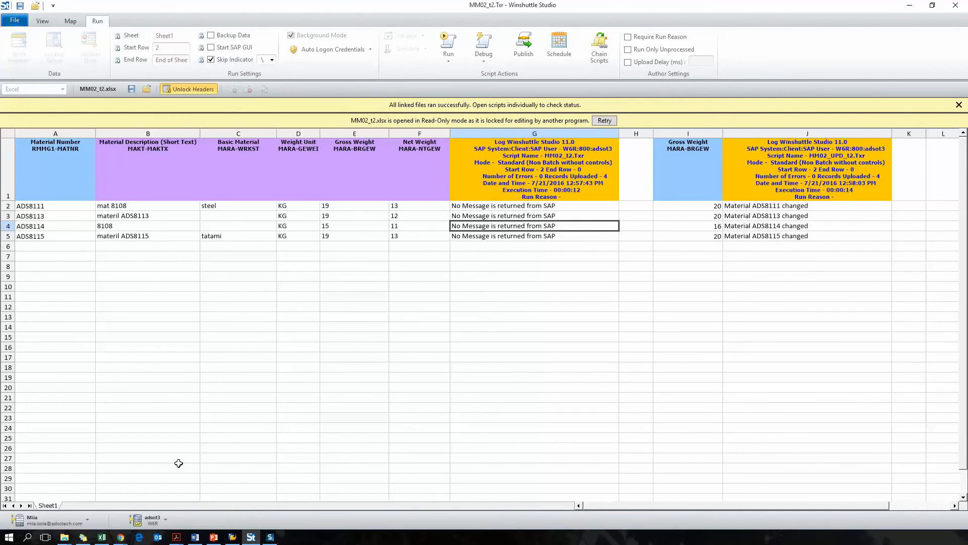
Step: Close the MM02_t2 workbook opened in Excel, then reload it in Winshuttle Studio and enable editing
click(102, 537)
click(961, 50)
click(605, 120)
click(667, 123)
click(516, 301)
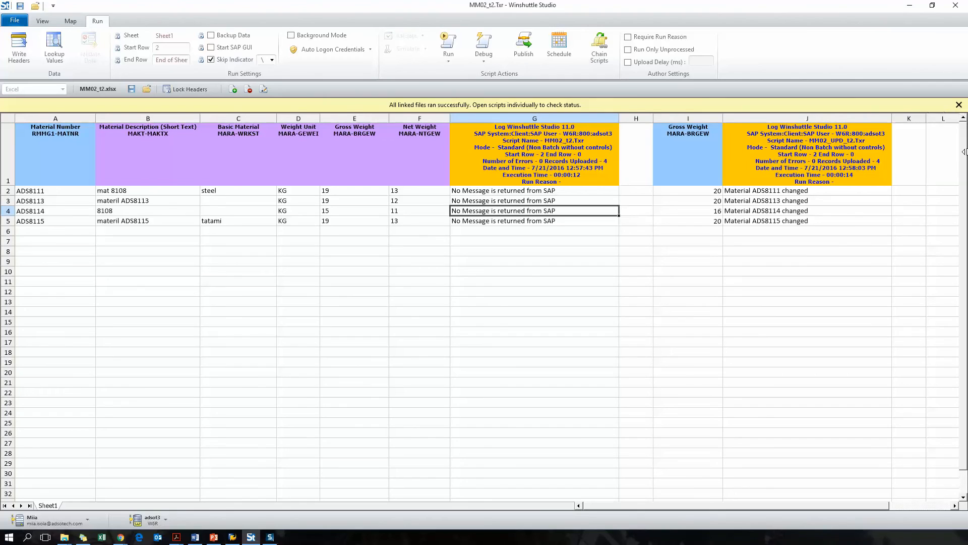
Step: Dismiss the run notification and examine the update script's log and results in column J
click(959, 104)
click(797, 327)
drag(789, 146, 792, 233)
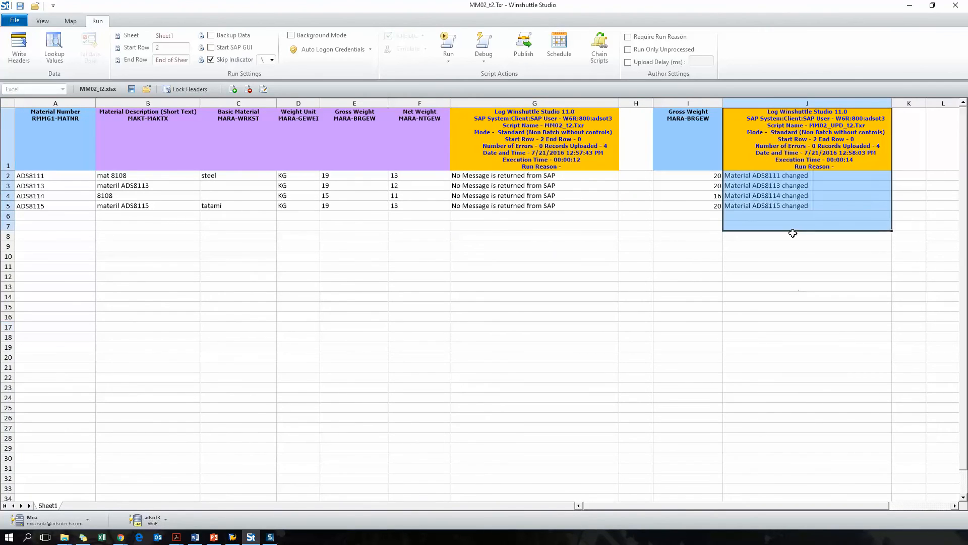
click(542, 321)
key(shift+F10)
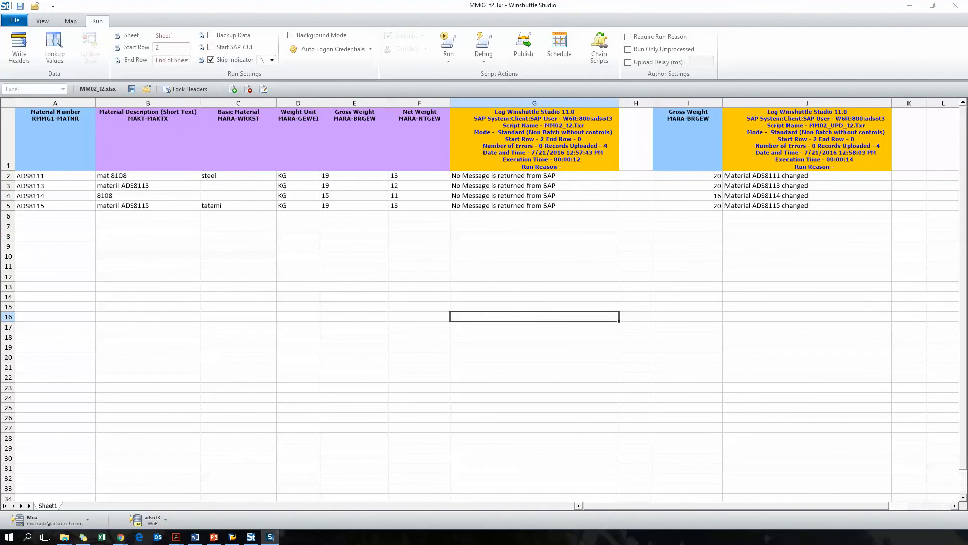